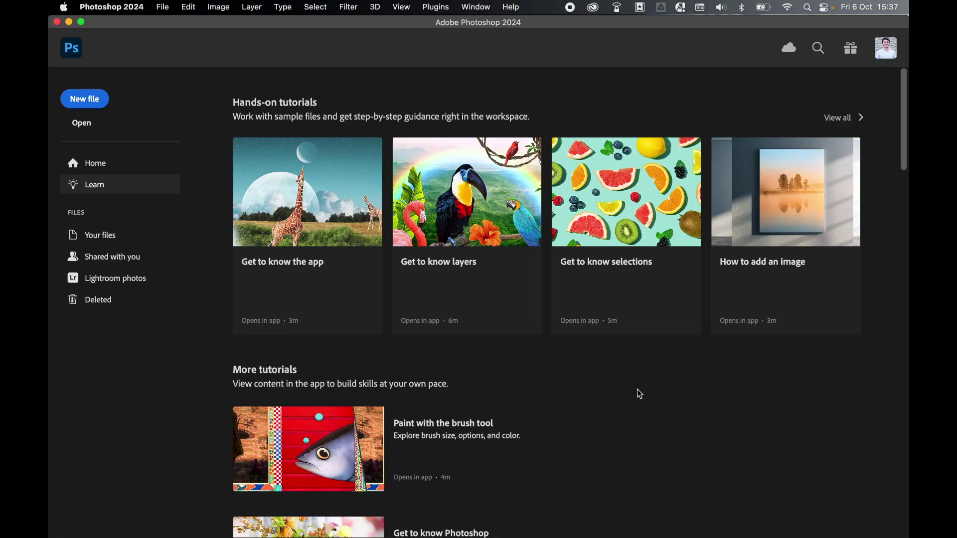
# - Open portrait-happy-woman.jpg from the File menu
pyautogui.click(164, 9)
pyautogui.click(170, 30)
pyautogui.click(357, 95)
pyautogui.click(721, 427)
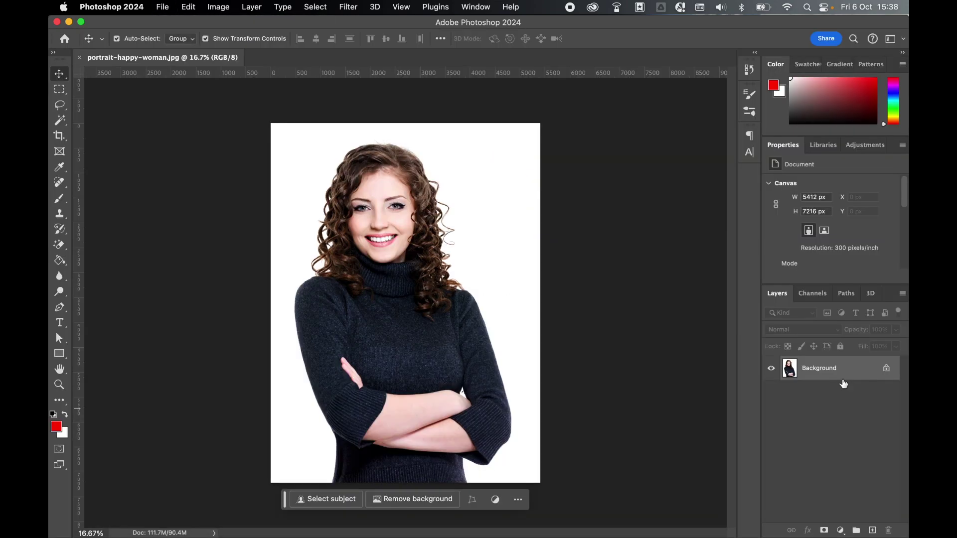
# - Add a white layer mask, converting the Background to Layer 0, and keep the mask targeted
pyautogui.click(824, 530)
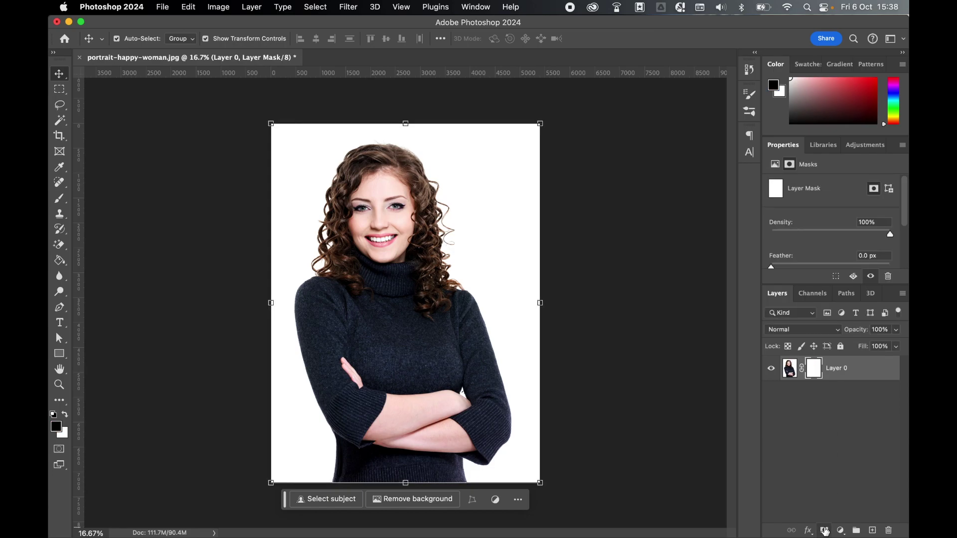
pyautogui.click(789, 370)
pyautogui.click(815, 367)
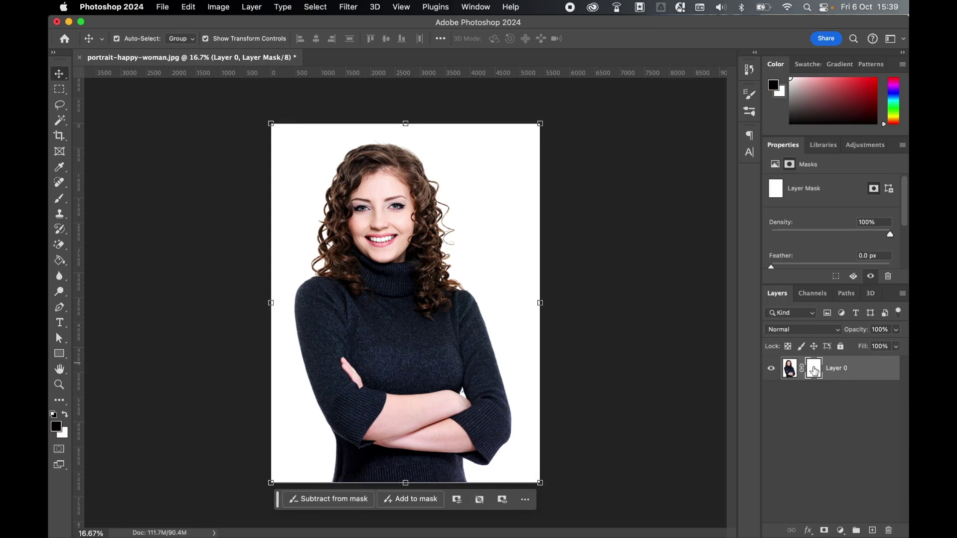
pyautogui.click(479, 7)
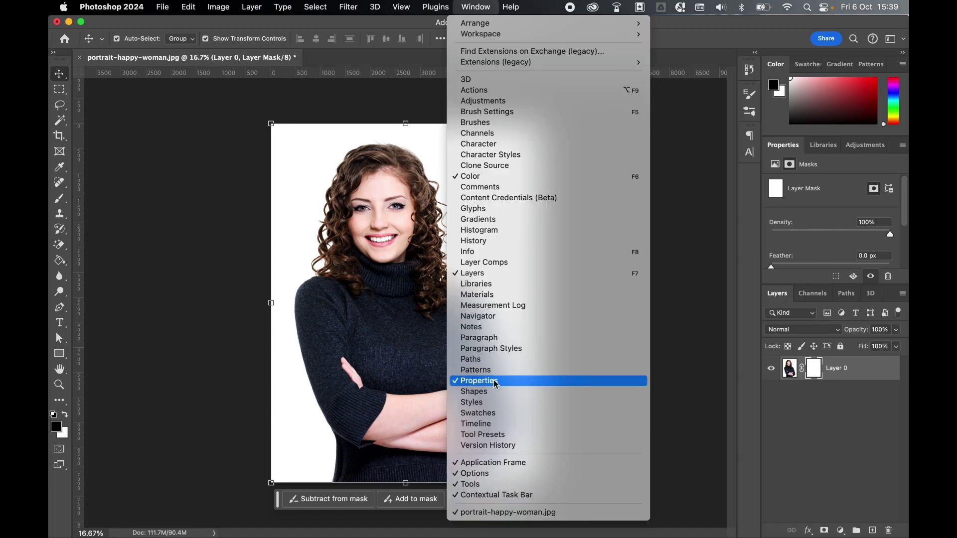
pyautogui.click(819, 216)
pyautogui.scroll(-3, 817, 213)
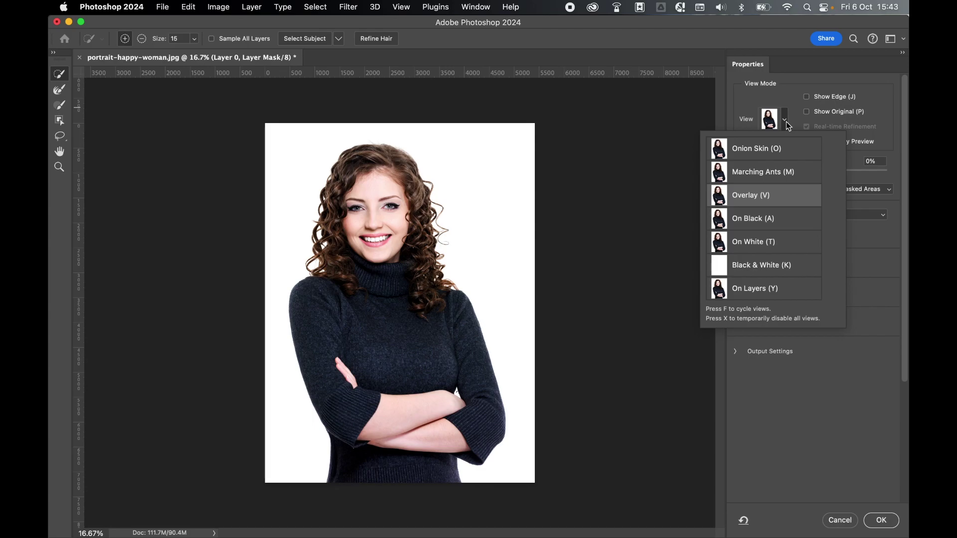
# - Set the view to Overlay and run Select Subject, discarding the current selection
pyautogui.click(769, 201)
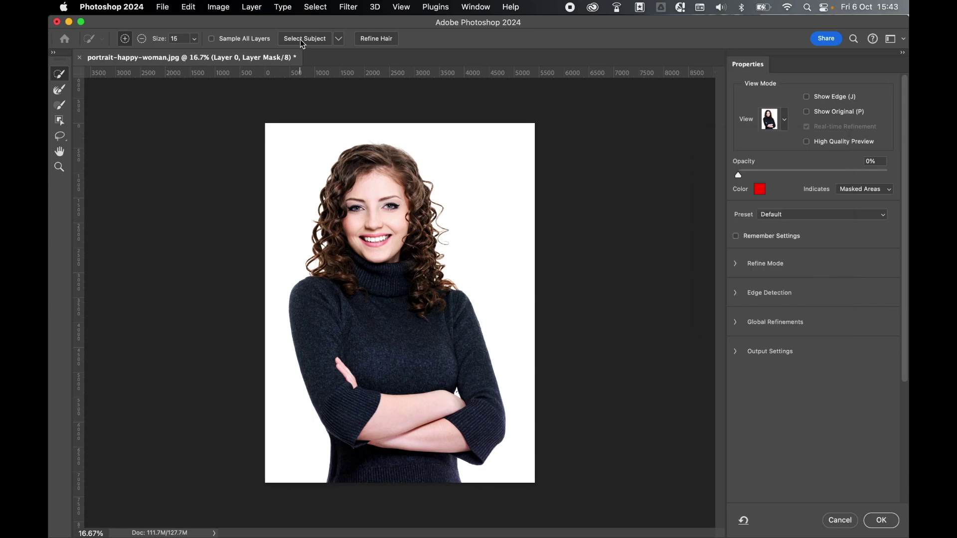
pyautogui.click(303, 40)
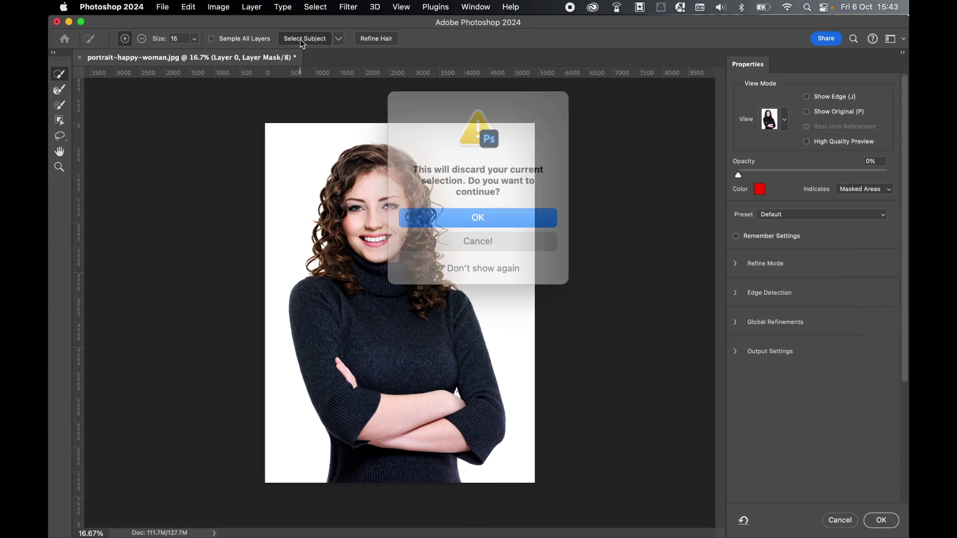
pyautogui.click(499, 218)
# - Make the overlay indicate Masked Areas and choose its colour
pyautogui.click(864, 189)
pyautogui.click(860, 189)
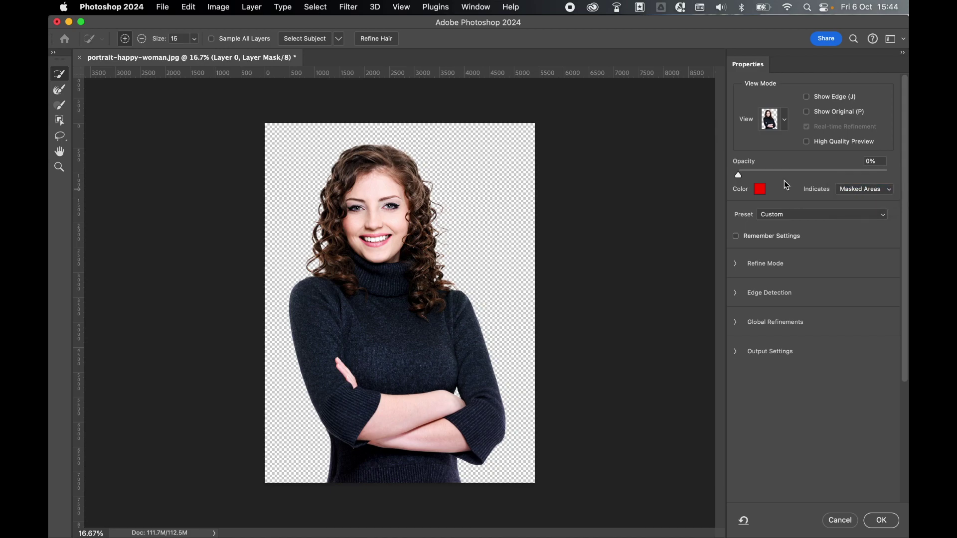
pyautogui.click(760, 190)
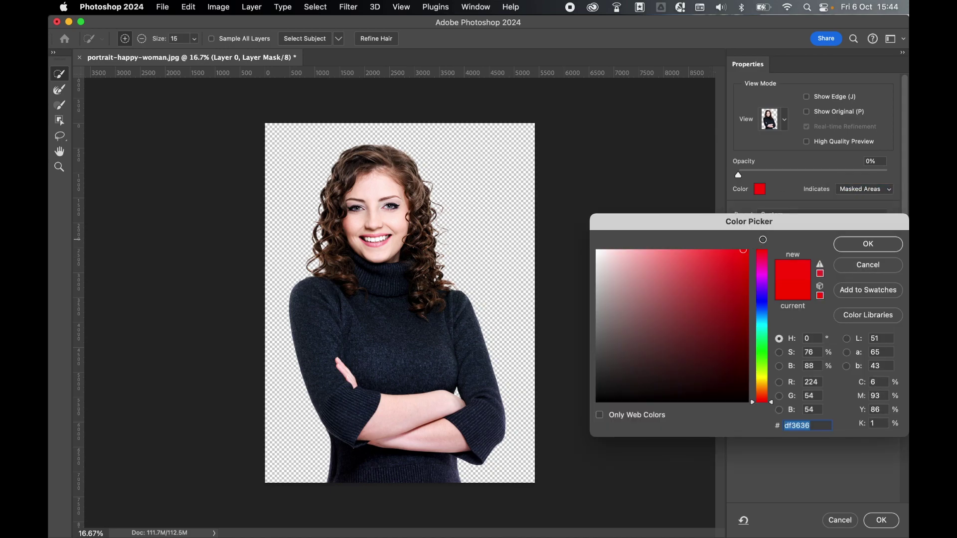
# - Accept red as the overlay colour and raise its opacity to 100%
pyautogui.click(847, 244)
pyautogui.moveTo(738, 175); pyautogui.dragTo(741, 175)
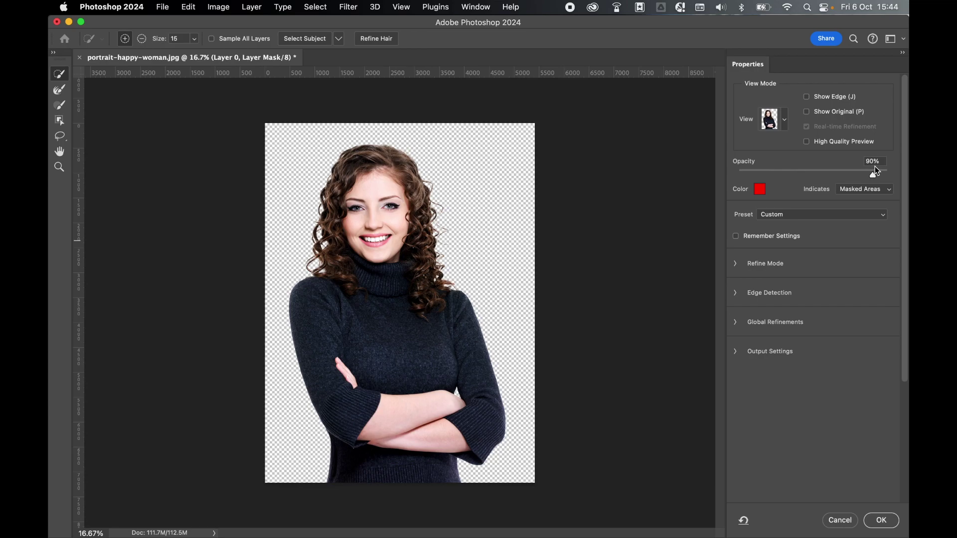
pyautogui.moveTo(908, 169); pyautogui.dragTo(906, 171)
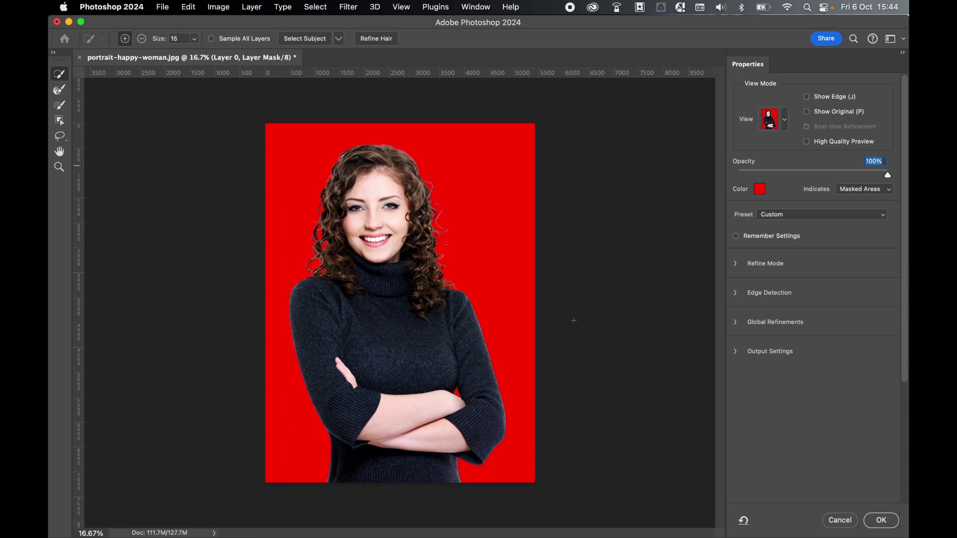
pyautogui.click(736, 264)
# - Change Refine Mode to Color Aware, accepting the edge warning, and zoom in
pyautogui.click(763, 291)
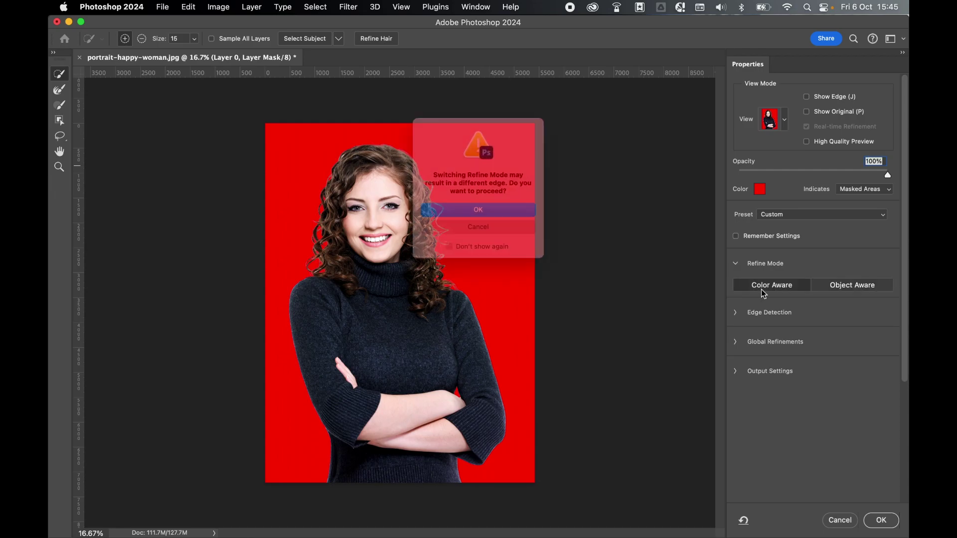
pyautogui.click(487, 214)
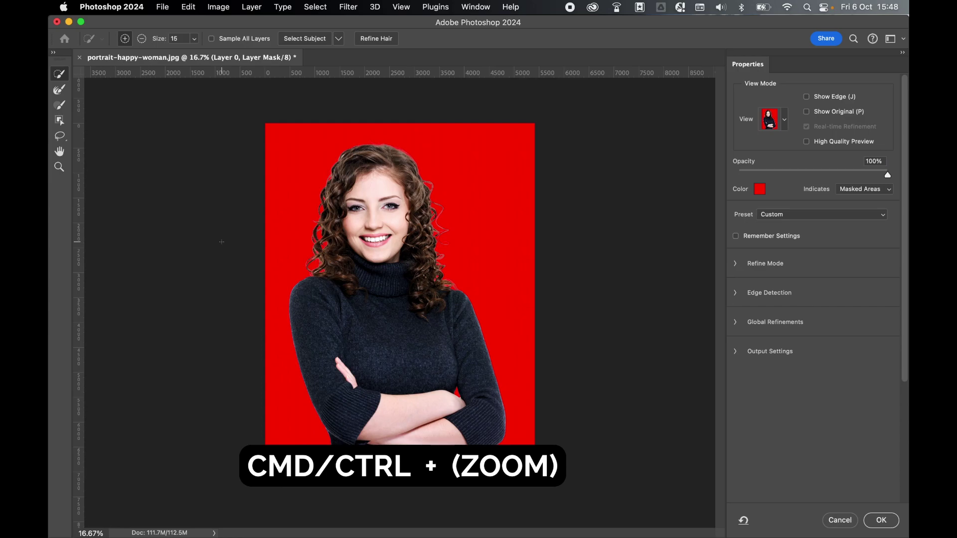
pyautogui.press('super+plus')
pyautogui.press('super+plus')
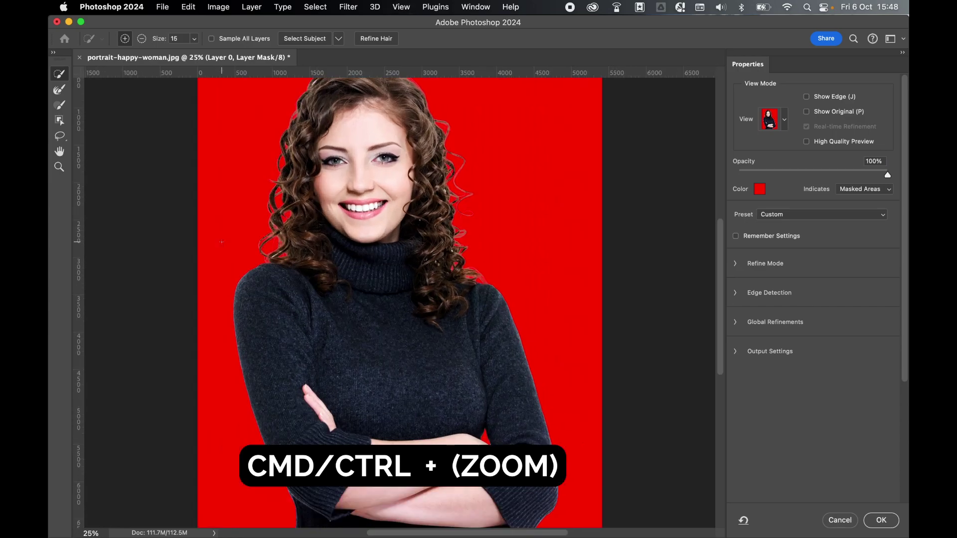
# - Zoom into the hair and tick Smart Radius under Edge Detection
pyautogui.press('super+plus')
pyautogui.press('super+plus')
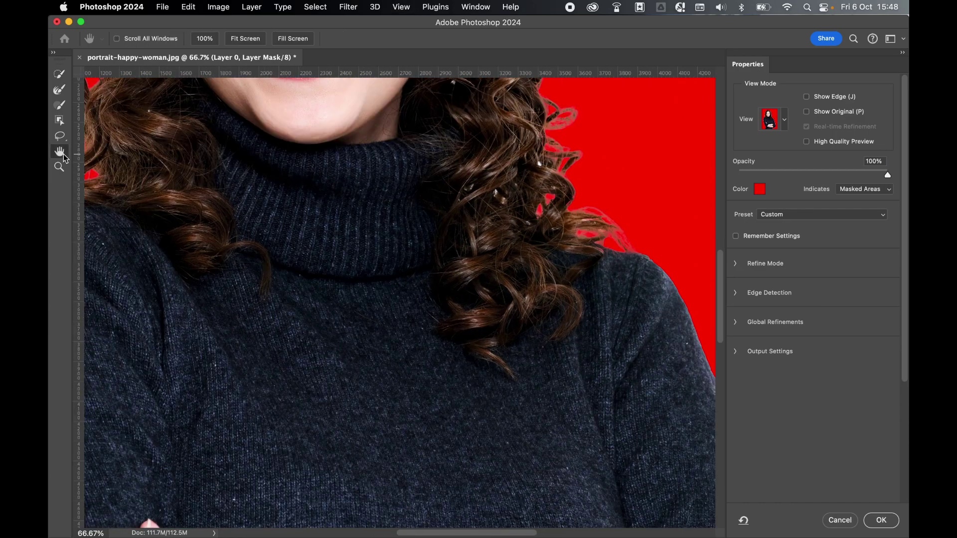
pyautogui.scroll(5, 450, 186)
pyautogui.hscroll(3, 451, 186)
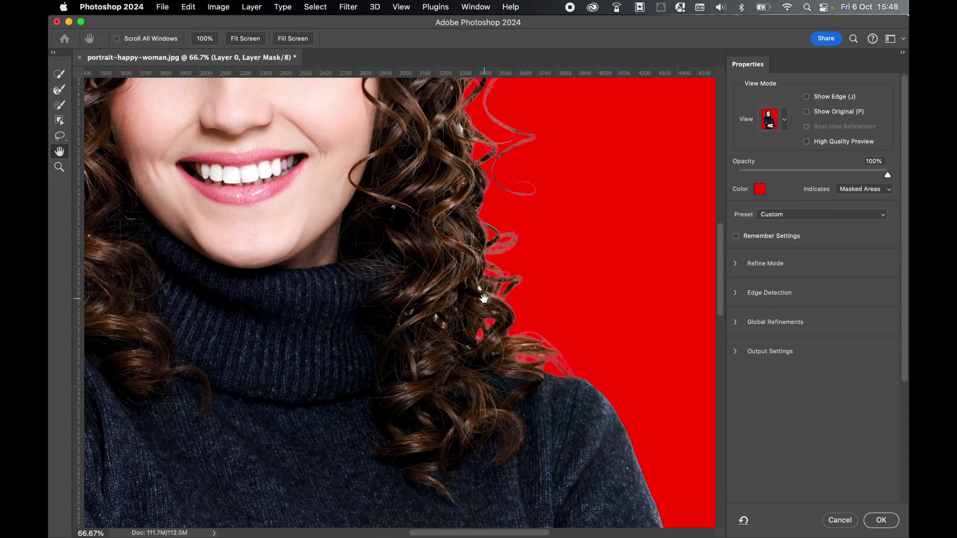
pyautogui.click(736, 294)
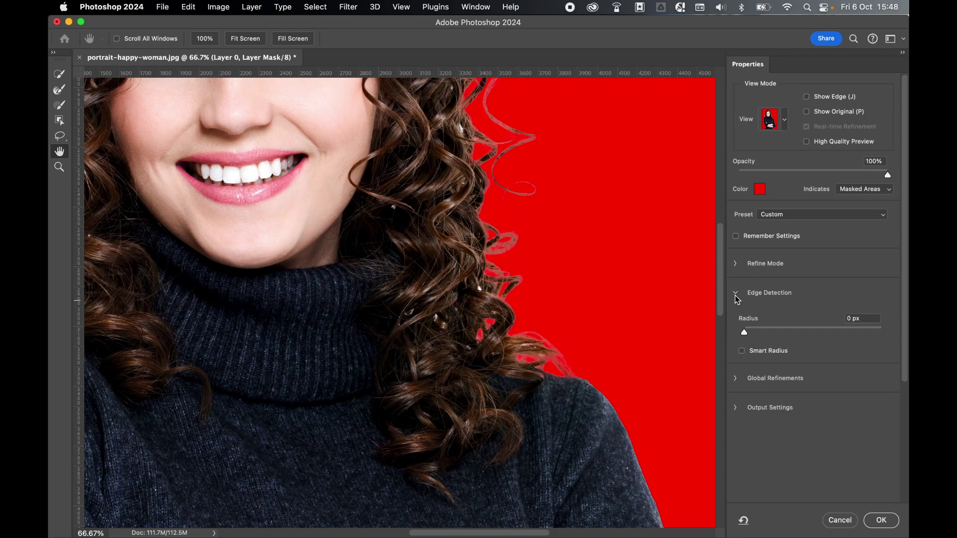
pyautogui.click(741, 350)
# - Set the Refine Edge Brush to subtract mode at size 8, then fit the image
pyautogui.press('r')
pyautogui.click(141, 42)
pyautogui.click(195, 39)
pyautogui.moveTo(190, 52); pyautogui.dragTo(192, 56)
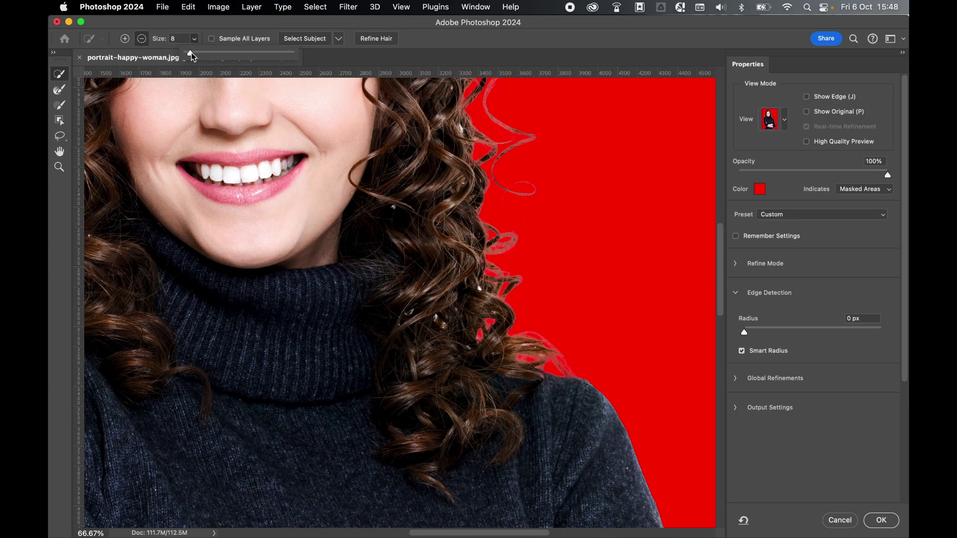
pyautogui.press('Return')
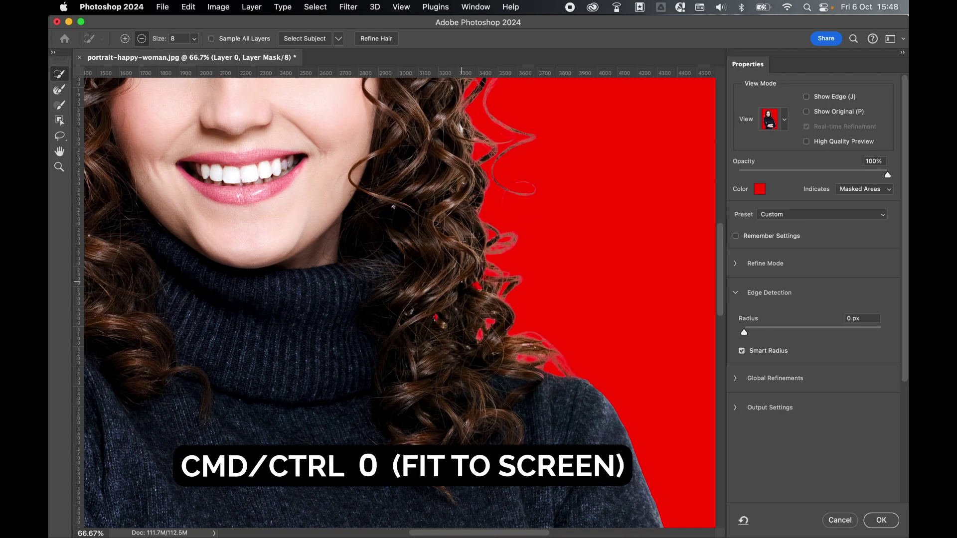
pyautogui.press('super+0')
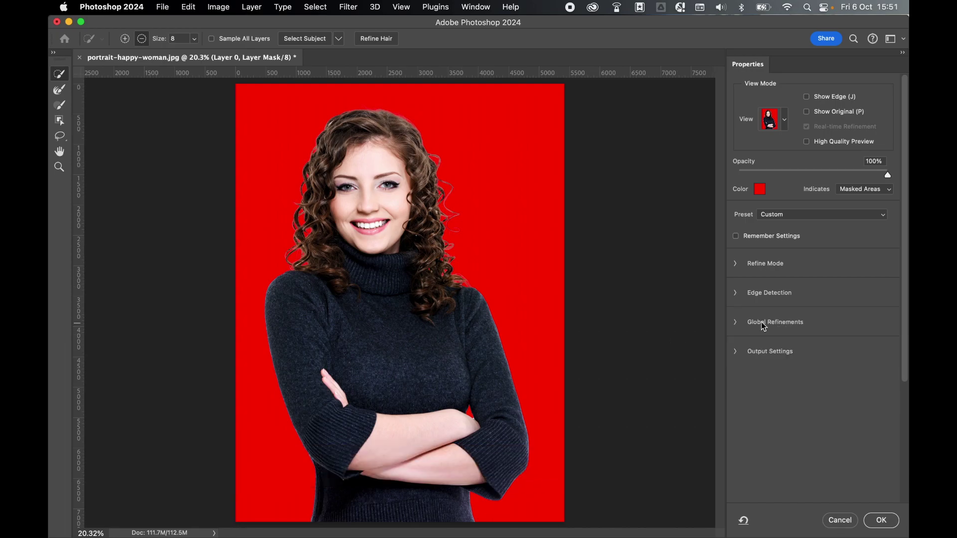
pyautogui.click(737, 323)
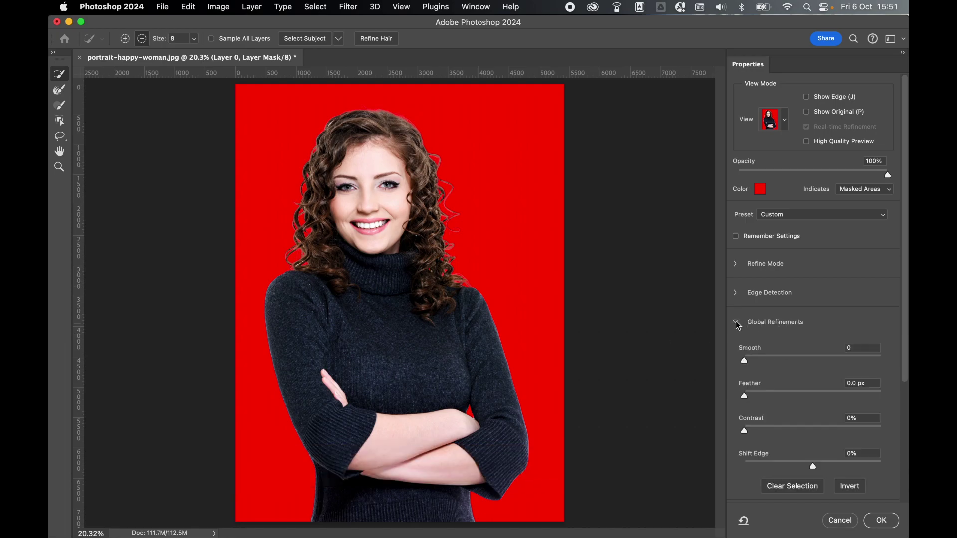
# - Give Global Refinements Smooth 7, Feather 1.0 px, Contrast 4% and Shift Edge 0
pyautogui.moveTo(744, 360); pyautogui.dragTo(753, 398)
pyautogui.moveTo(744, 431)
pyautogui.mouseDown()
pyautogui.moveTo(796, 433)
pyautogui.moveTo(749, 431)
pyautogui.mouseUp()
pyautogui.click(813, 468)
pyautogui.moveTo(812, 467); pyautogui.dragTo(787, 468)
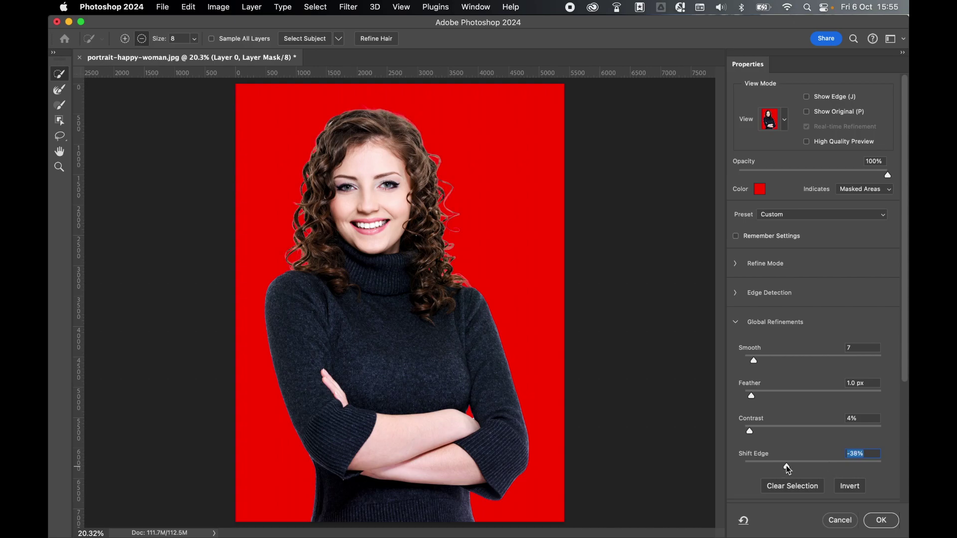
pyautogui.write('0')
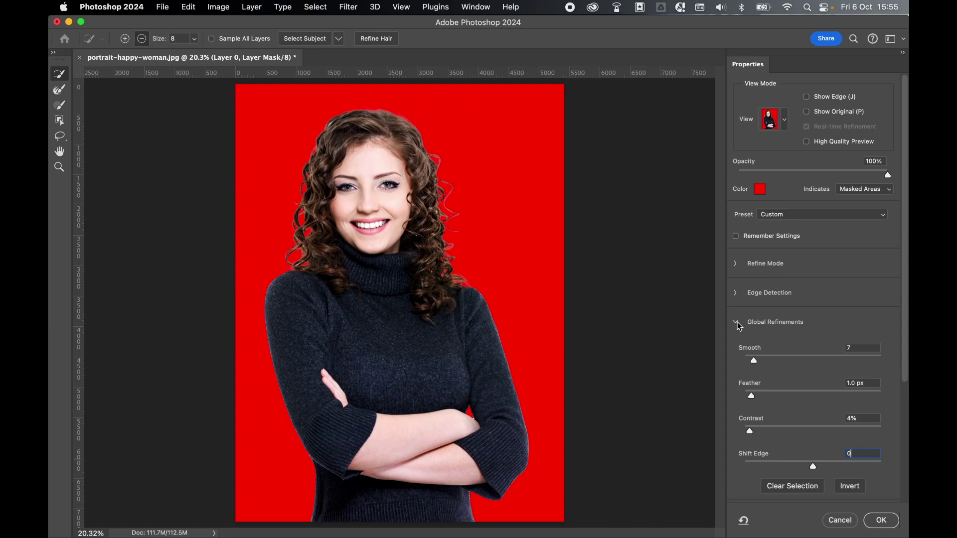
pyautogui.click(736, 323)
pyautogui.click(735, 353)
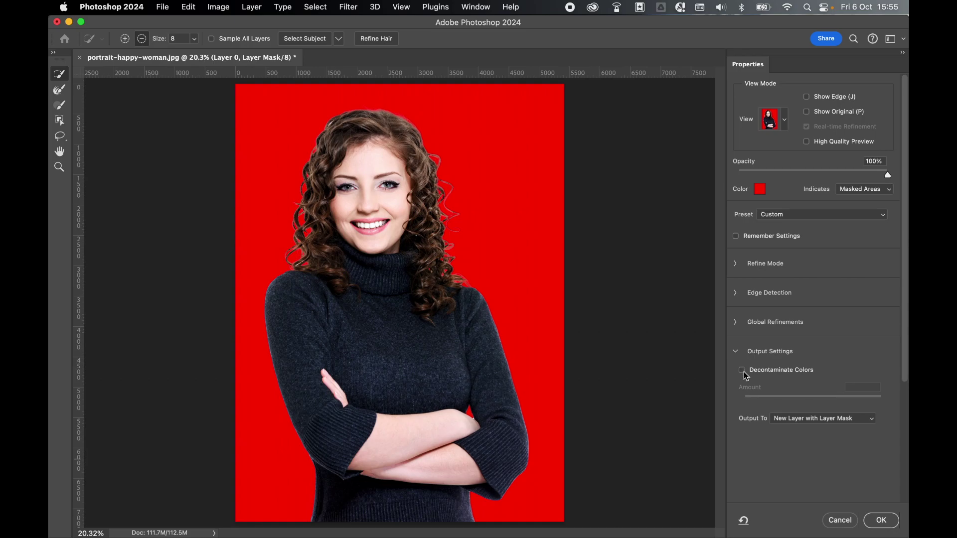
# - Turn on Decontaminate Colors at 80% and apply Refine Hair
pyautogui.click(742, 371)
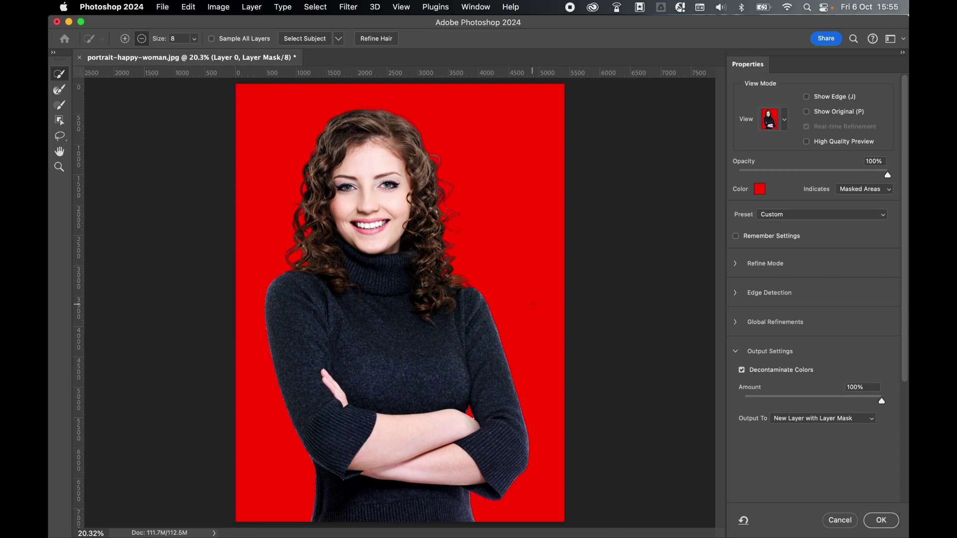
pyautogui.moveTo(882, 402); pyautogui.dragTo(780, 401)
pyautogui.click(377, 43)
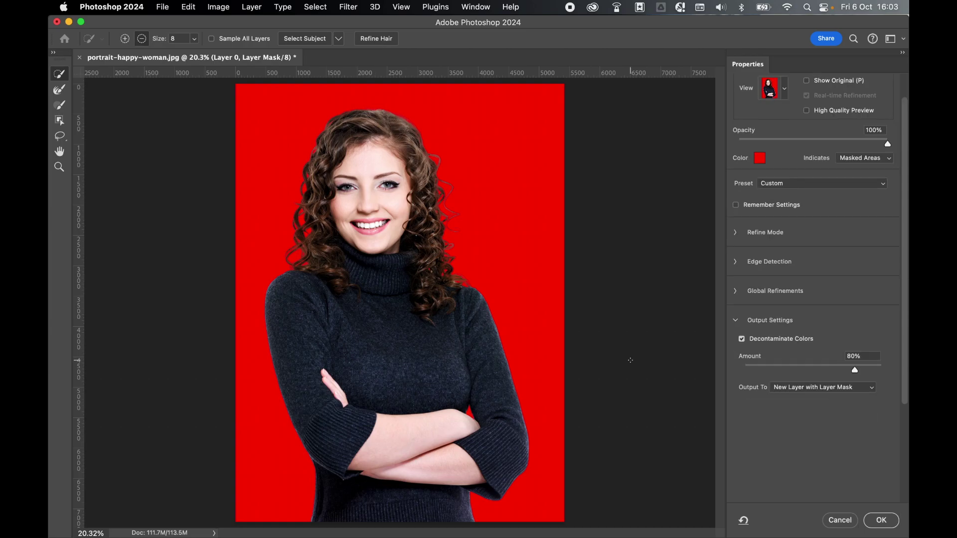
# - Output the selection to a New Layer with Layer Mask and confirm
pyautogui.click(801, 388)
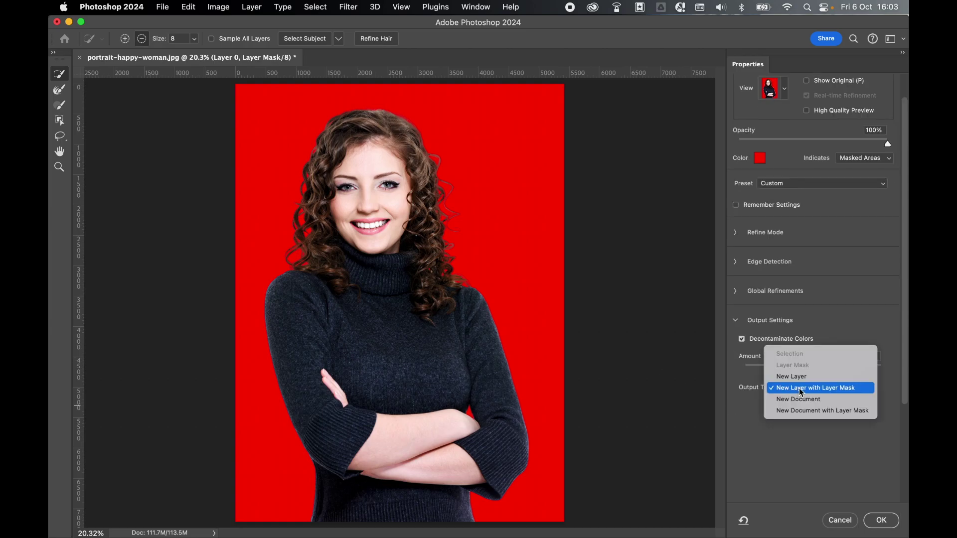
pyautogui.click(801, 388)
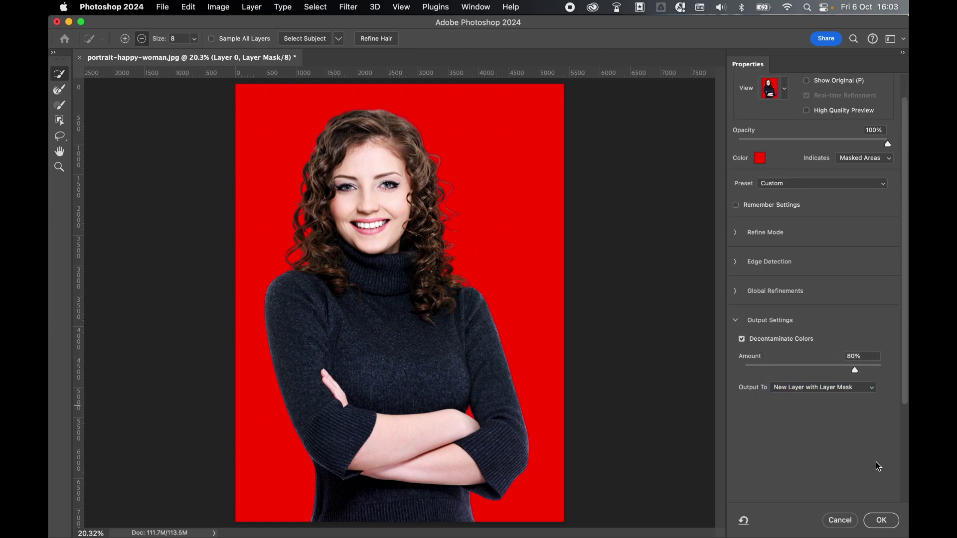
pyautogui.click(881, 520)
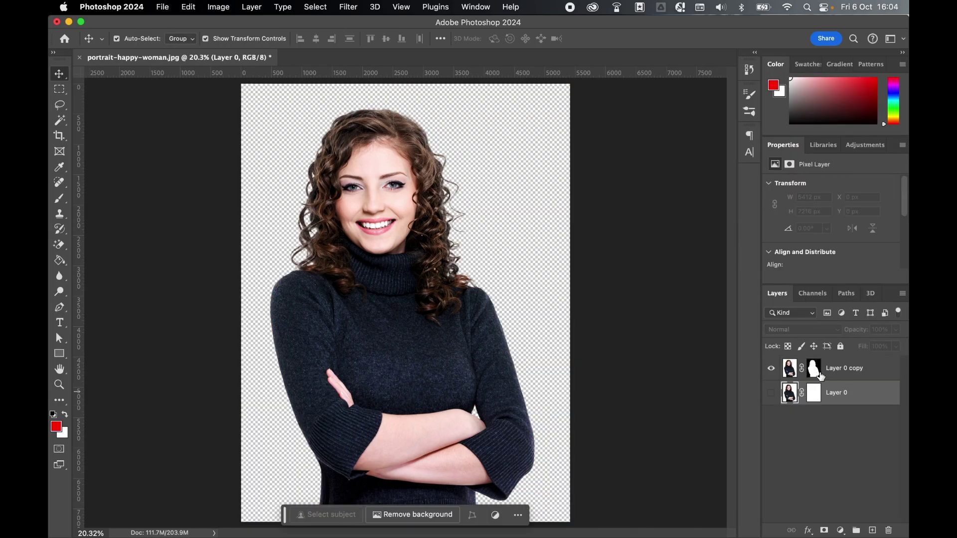
# - Add a red Solid Color fill layer behind the cut-out and inspect the hair edges
pyautogui.click(840, 531)
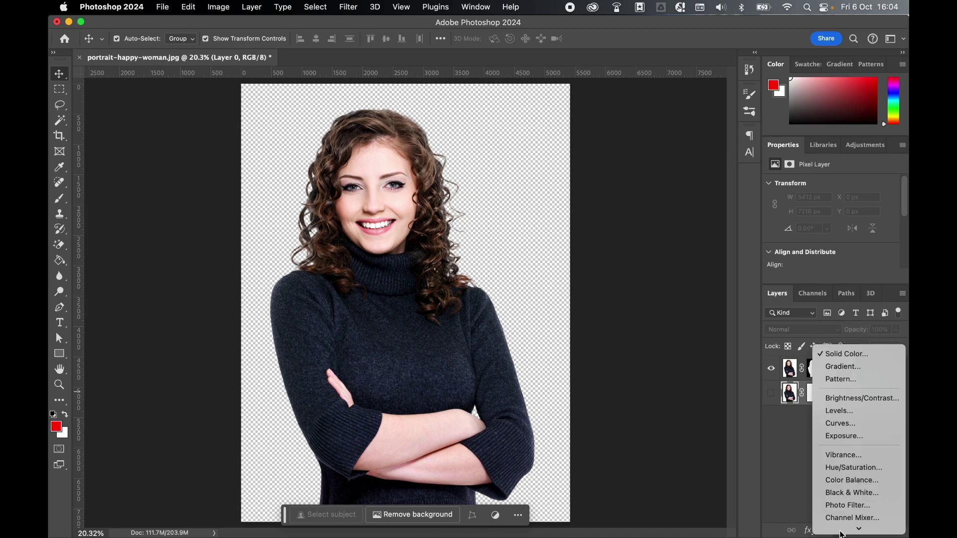
pyautogui.click(846, 355)
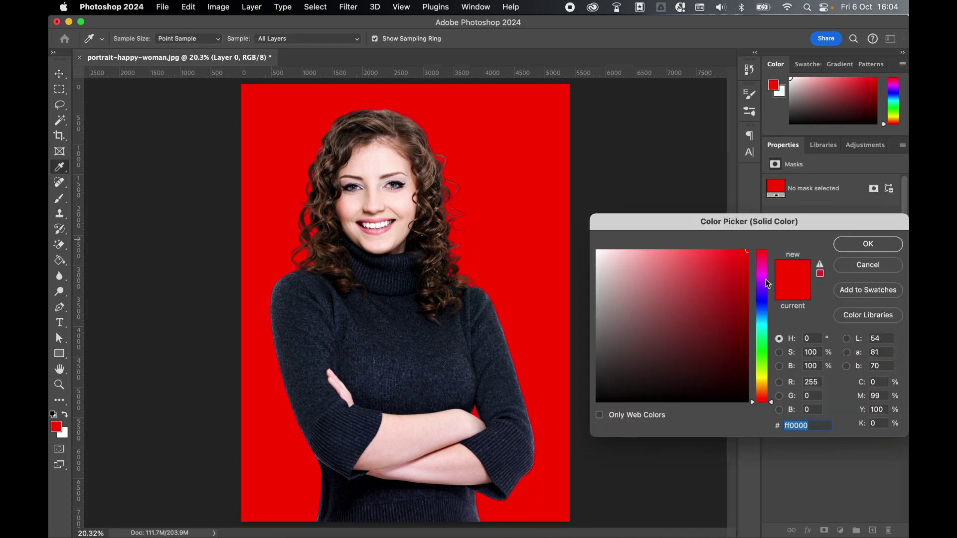
pyautogui.click(867, 243)
pyautogui.press('super+1')
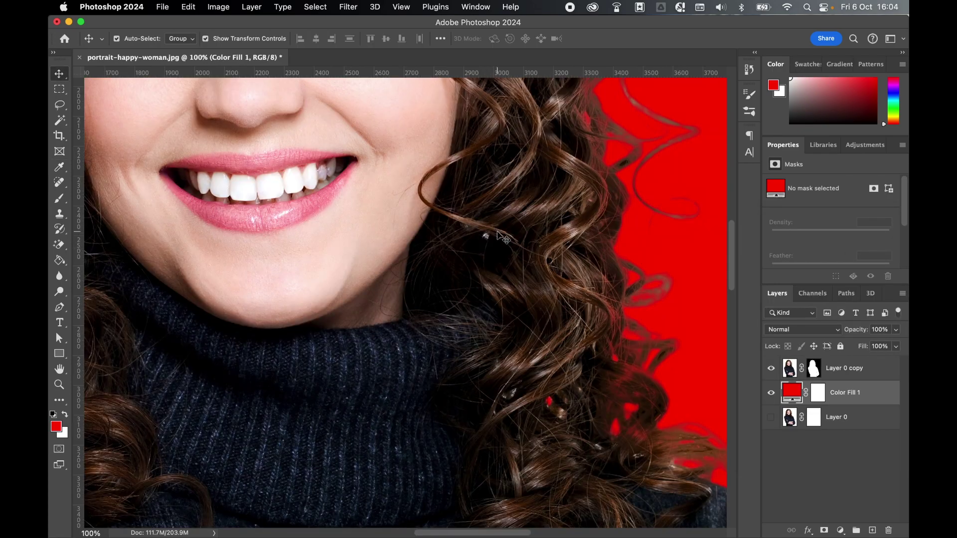
pyautogui.press('super+0')
pyautogui.click(849, 370)
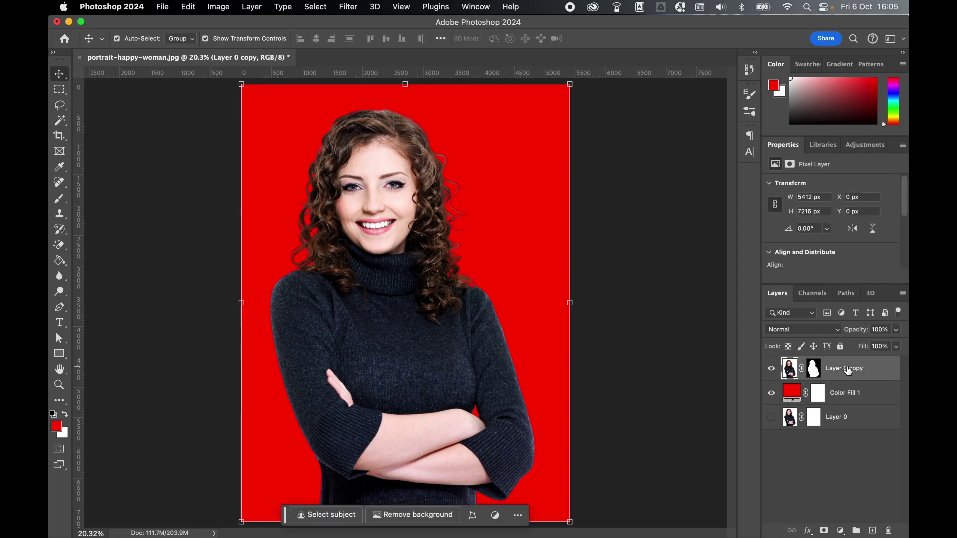
# - Duplicate Layer 0 copy as Layer 0 copy 2, keeping Normal blend mode
pyautogui.rightClick(848, 370)
pyautogui.click(792, 429)
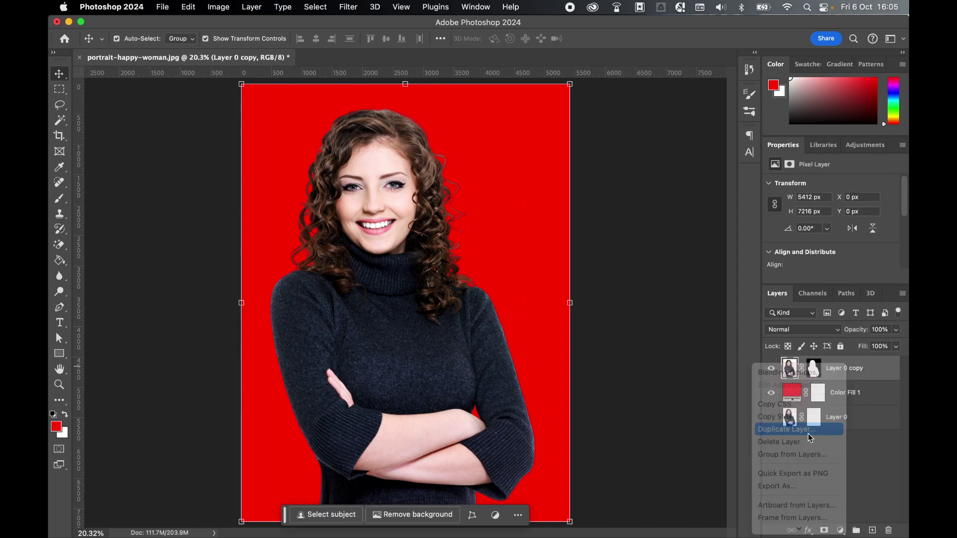
pyautogui.click(582, 227)
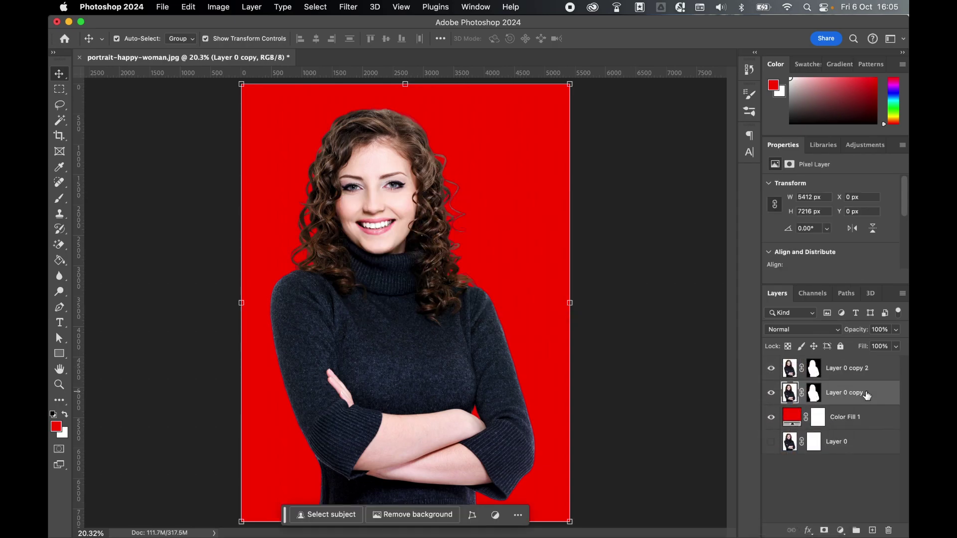
pyautogui.click(794, 330)
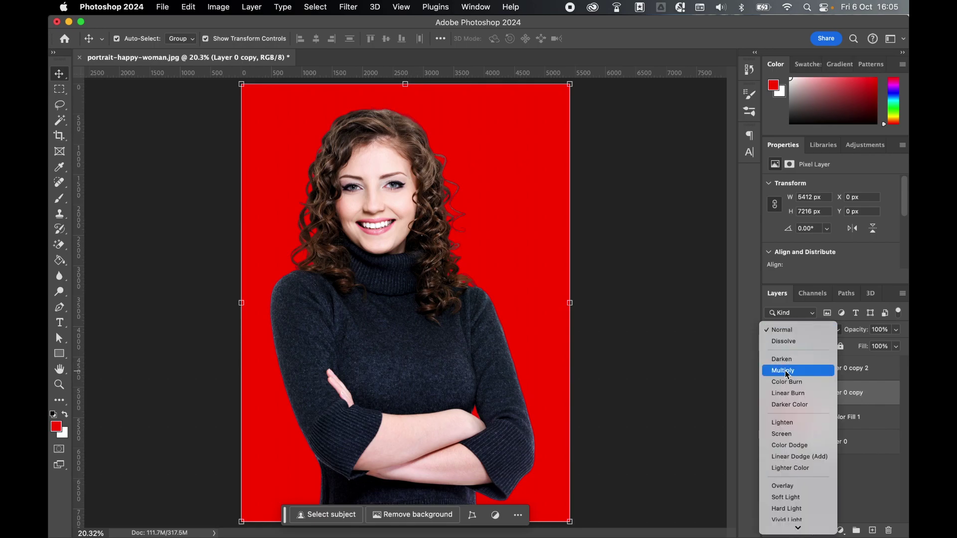
pyautogui.click(787, 371)
pyautogui.click(850, 379)
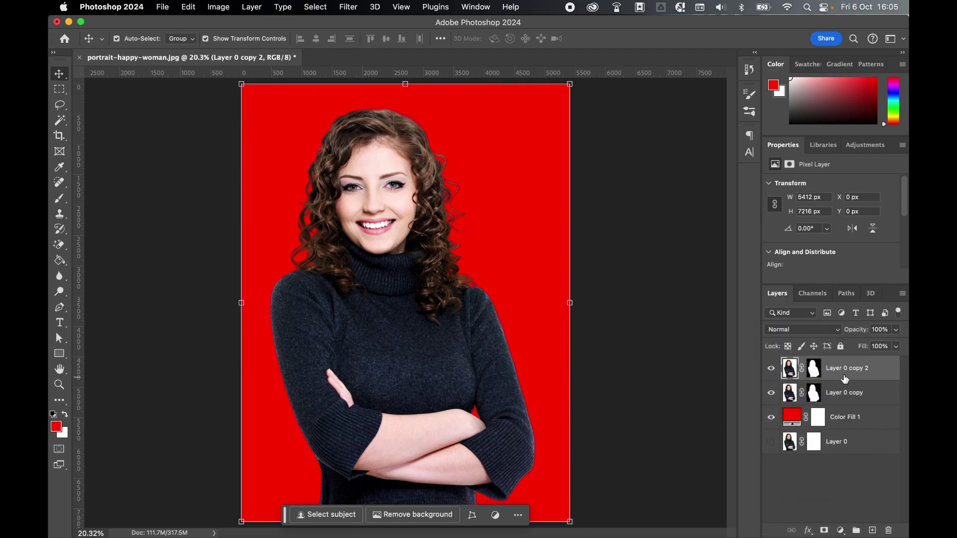
# - Target the mask of Layer 0 copy 2 and switch to the Brush tool
pyautogui.click(813, 370)
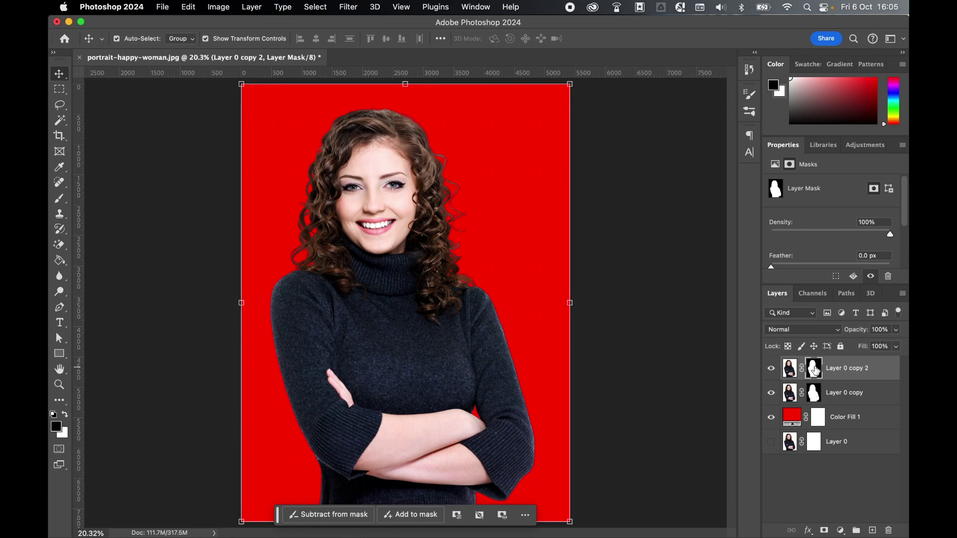
pyautogui.click(789, 371)
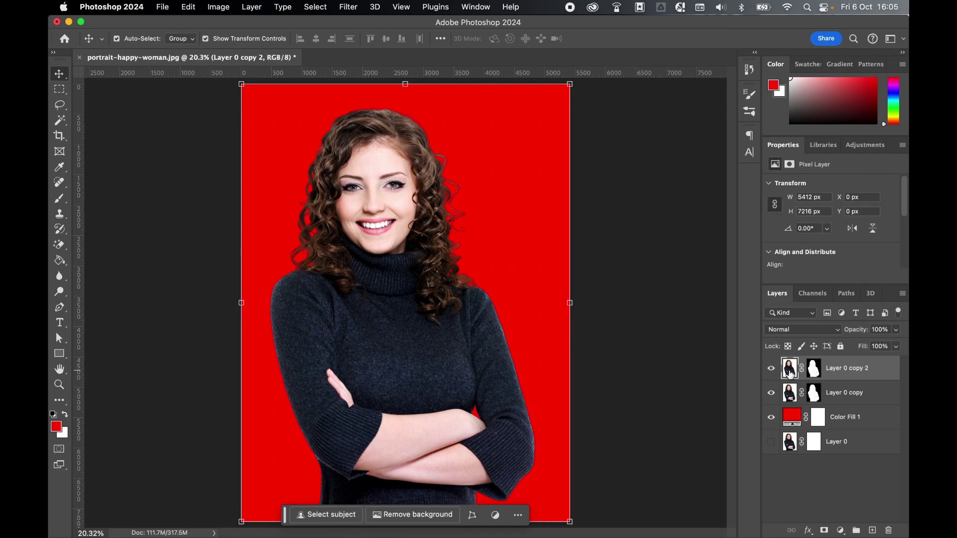
pyautogui.click(813, 371)
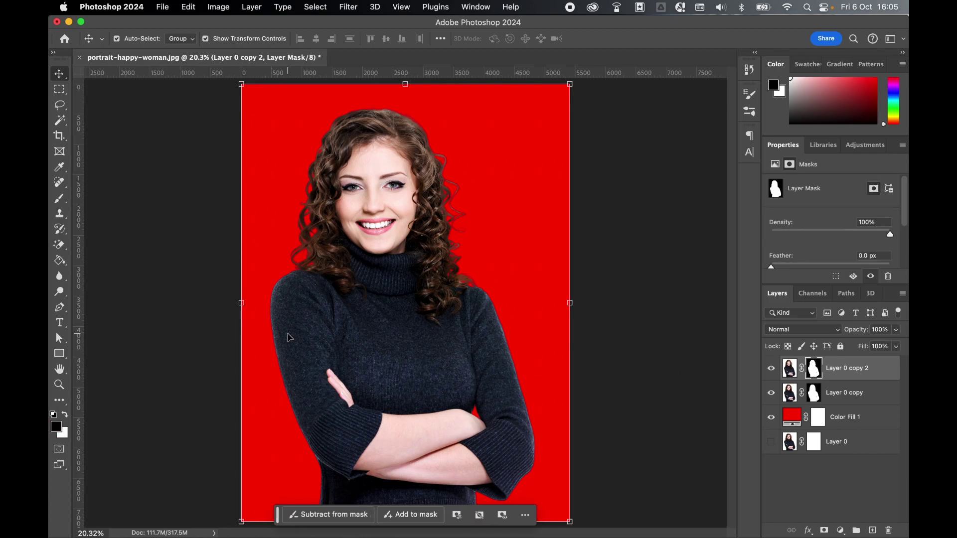
pyautogui.click(62, 200)
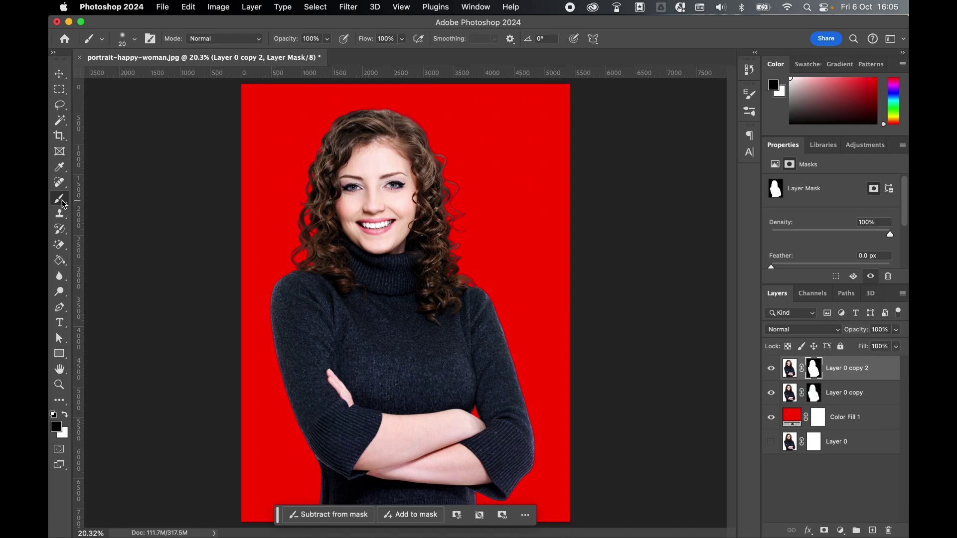
# - Set the foreground colour to black and pick the Soft Round brush at 15 px
pyautogui.click(57, 427)
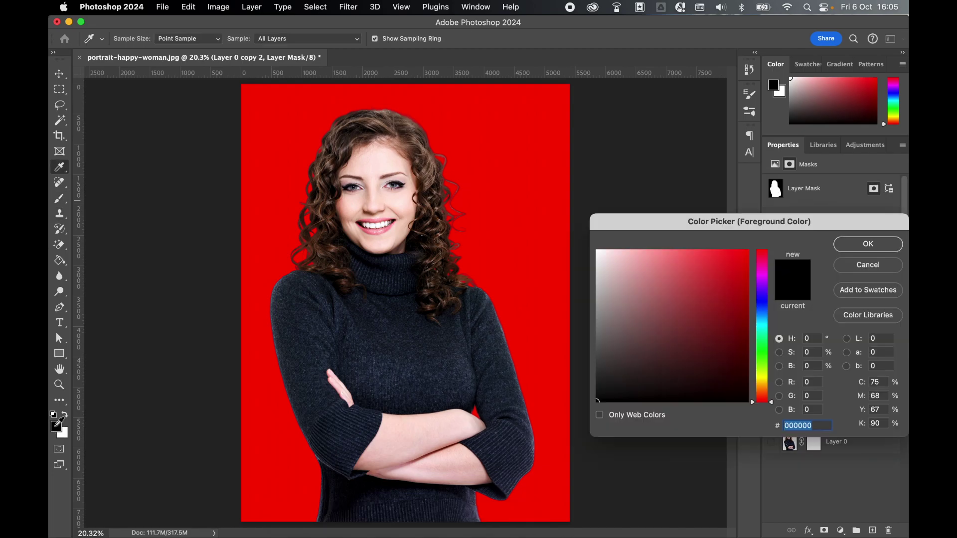
pyautogui.click(878, 245)
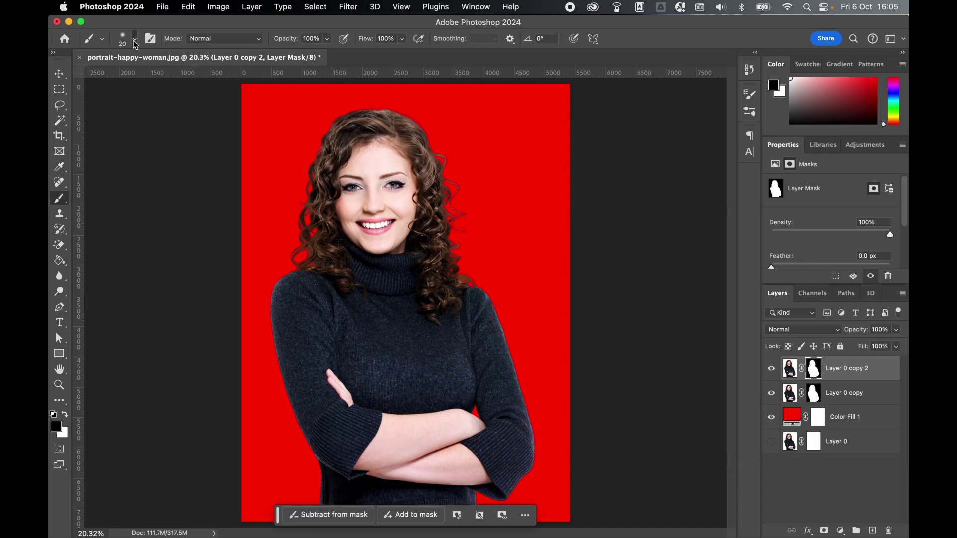
pyautogui.click(133, 39)
pyautogui.click(93, 186)
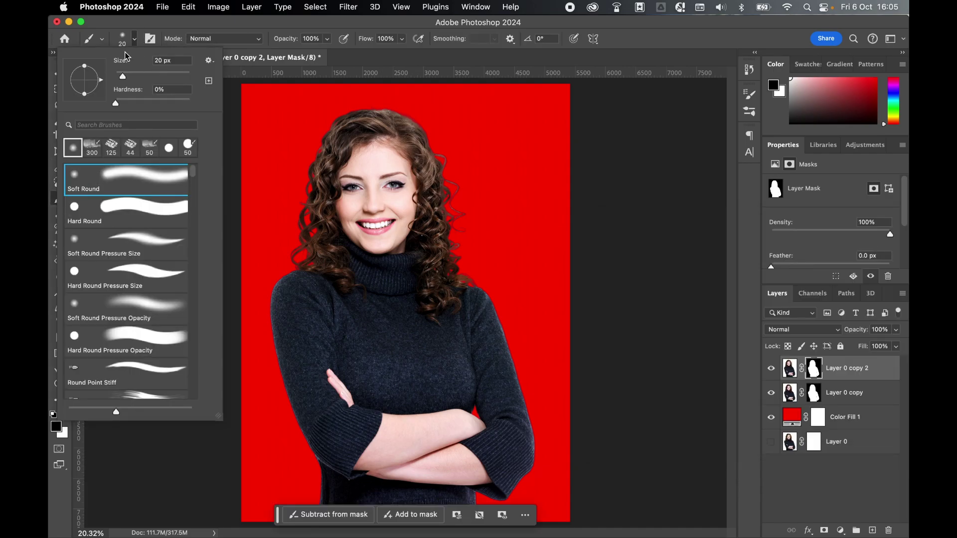
pyautogui.moveTo(123, 78); pyautogui.dragTo(121, 78)
# - At 100% zoom, paint black on Layer 0 copy 2's mask over the curls by her chin and neck
pyautogui.press('Return')
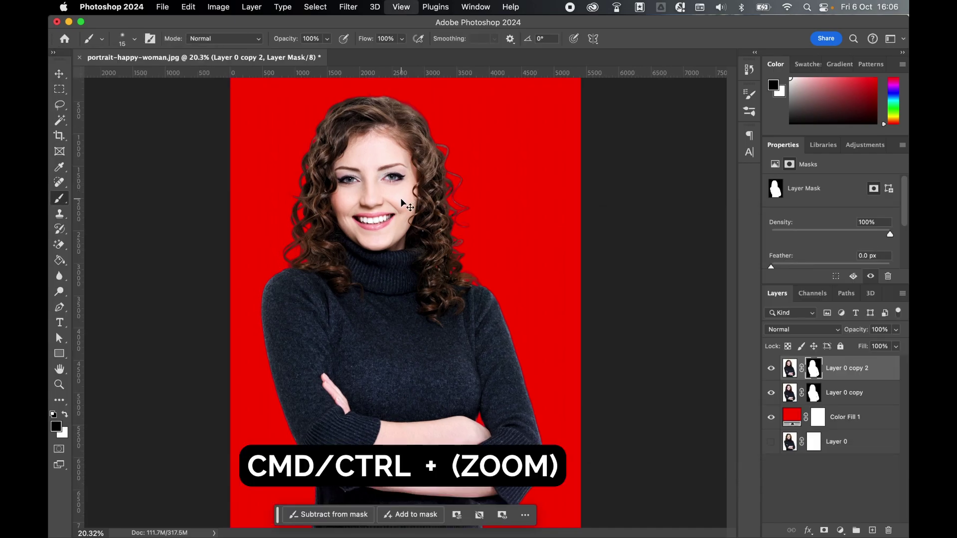
pyautogui.press('super+equal')
pyautogui.press('super+equal')
pyautogui.press('super+equal')
pyautogui.press('super+equal')
pyautogui.press('super+equal')
pyautogui.press('h')
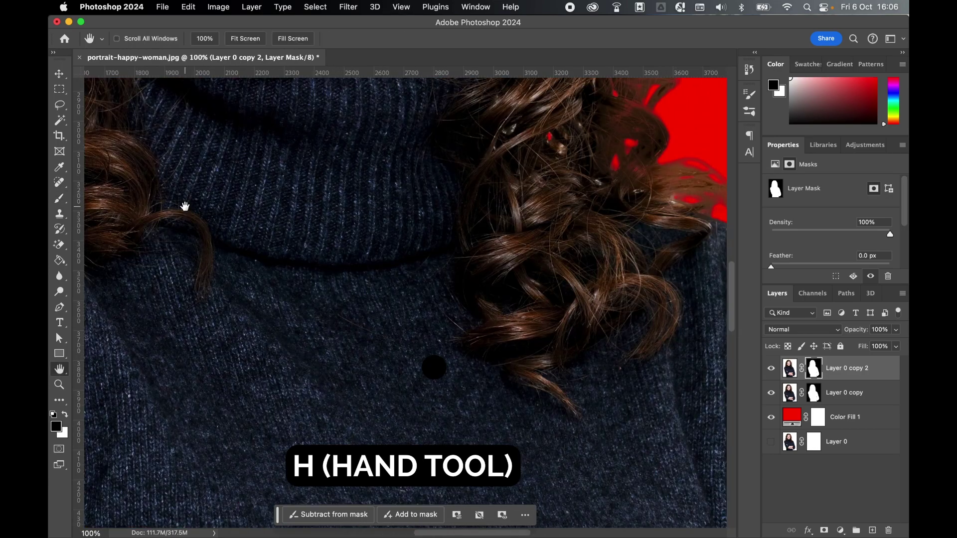
pyautogui.moveTo(391, 139); pyautogui.dragTo(387, 328)
pyautogui.moveTo(416, 231); pyautogui.dragTo(363, 344)
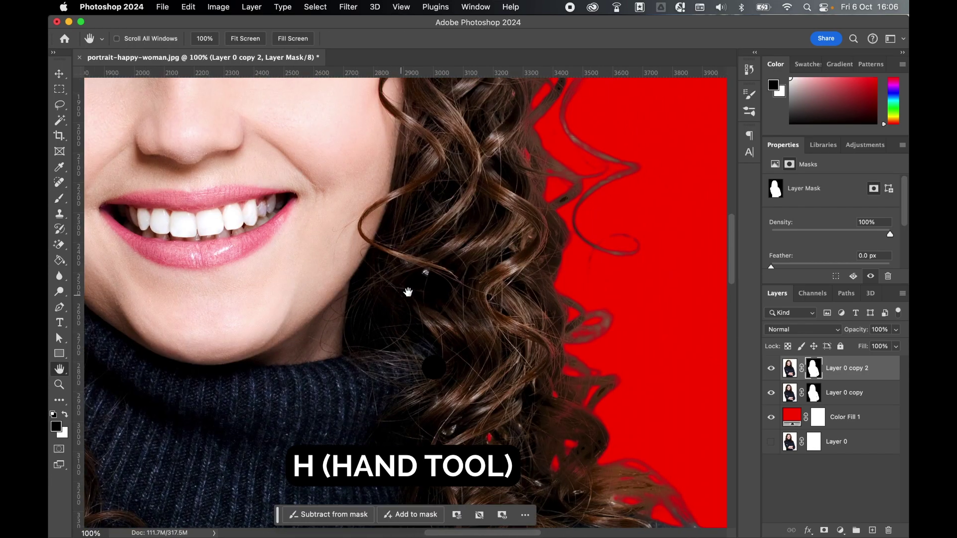
pyautogui.press('b')
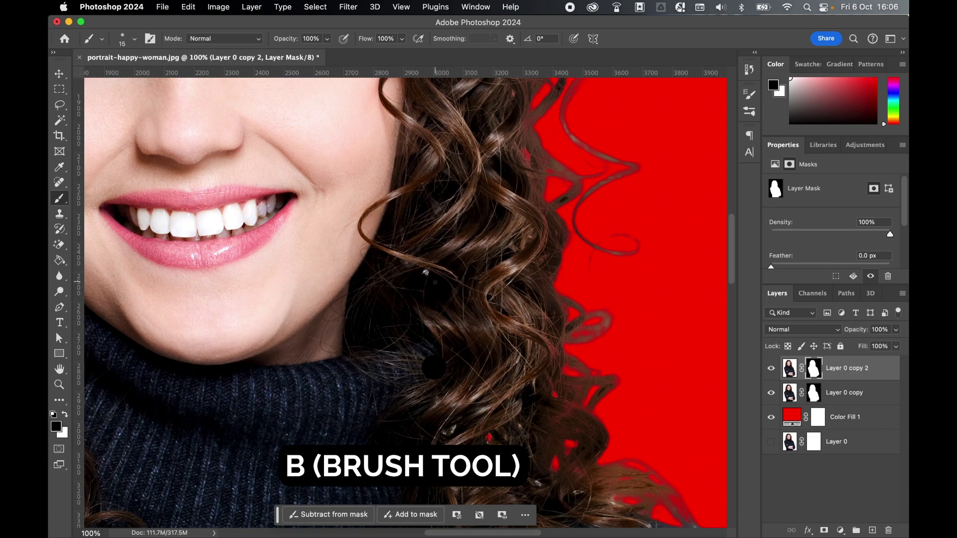
pyautogui.click(424, 272)
pyautogui.moveTo(456, 422); pyautogui.dragTo(434, 438)
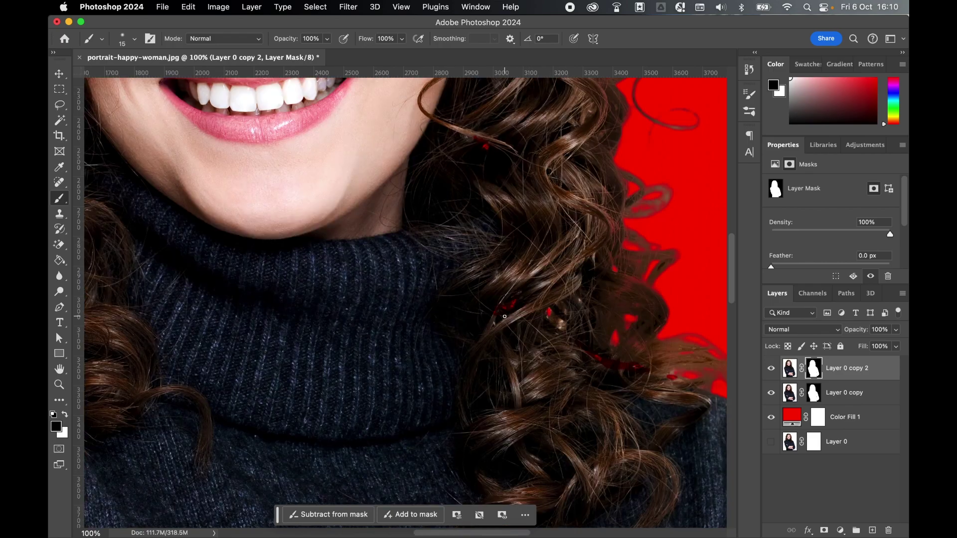
pyautogui.press('super+0')
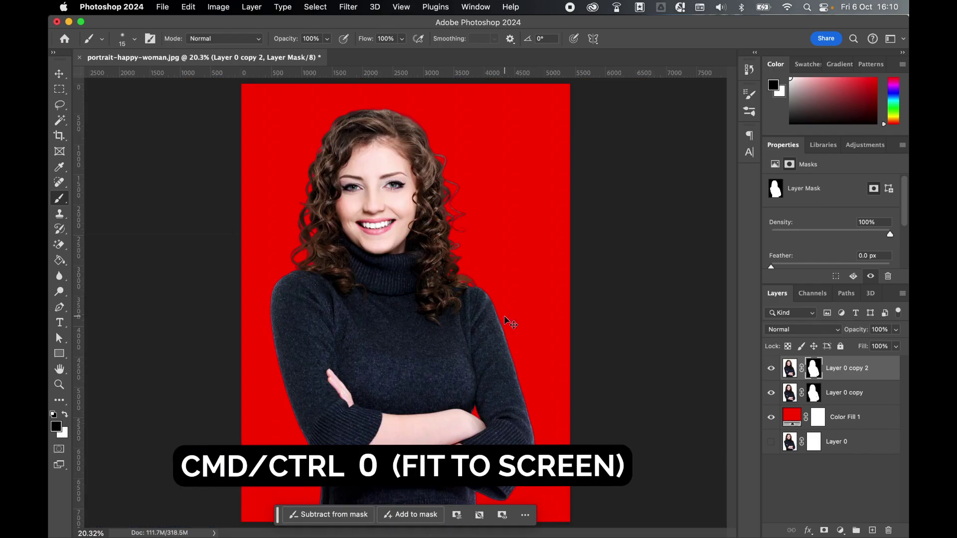
# - Group Layer 0 copy and Layer 0 copy 2 into a group named 'subject'
pyautogui.click(789, 368)
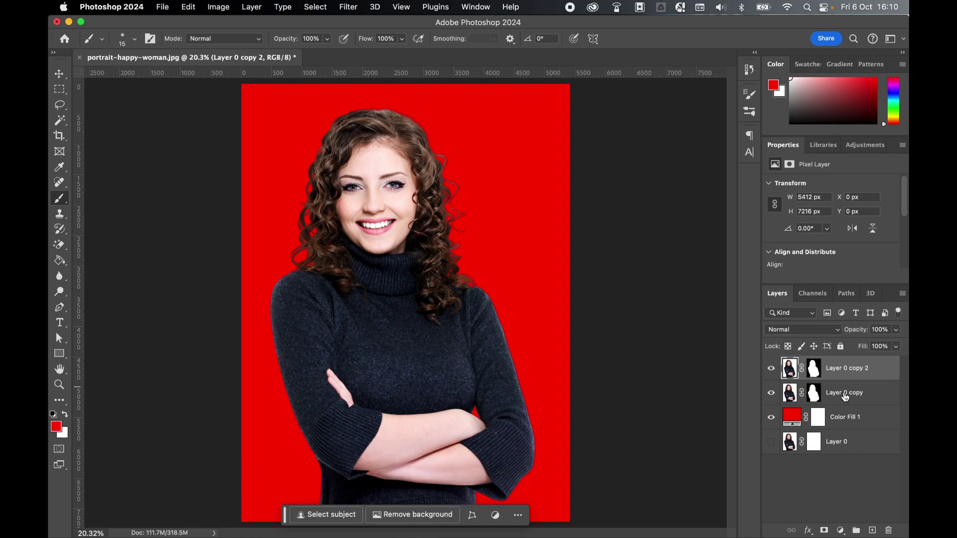
pyautogui.keyDown('super'); pyautogui.click(845, 393); pyautogui.keyUp('super')
pyautogui.rightClick(844, 396)
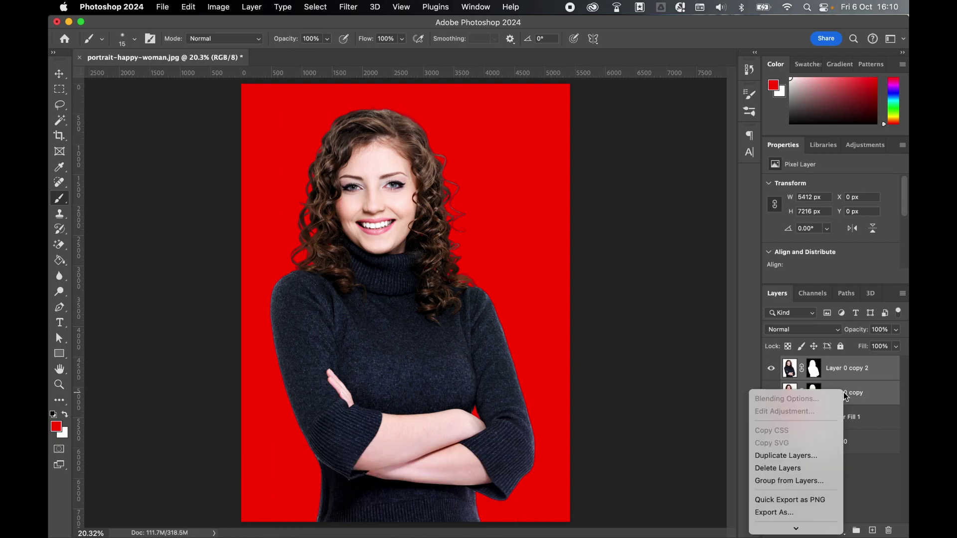
pyautogui.click(789, 481)
pyautogui.write('subject')
pyautogui.click(574, 261)
# - Hide the red Color Fill 1 layer so the subject group sits on transparency
pyautogui.click(771, 364)
pyautogui.click(772, 365)
pyautogui.click(771, 385)
pyautogui.click(770, 385)
pyautogui.click(771, 386)
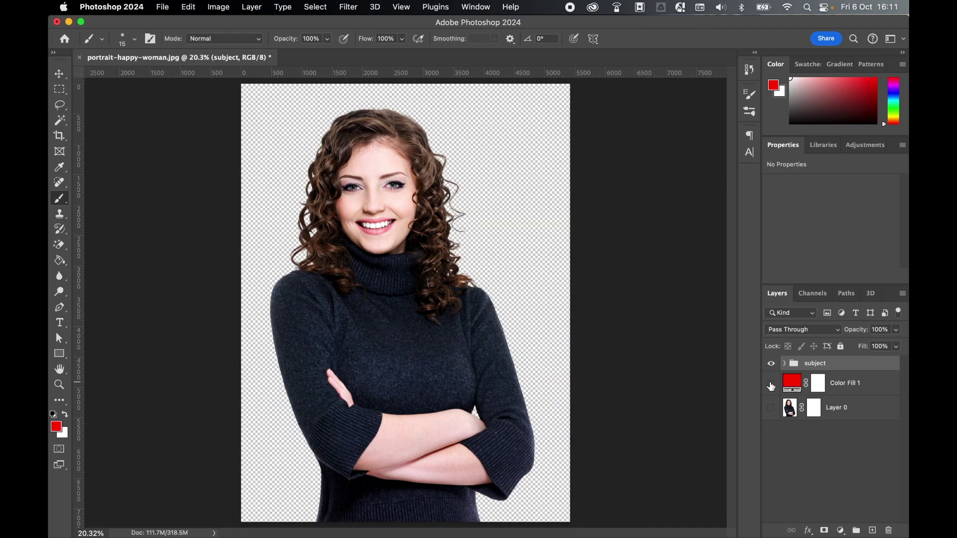
pyautogui.click(772, 366)
pyautogui.click(773, 369)
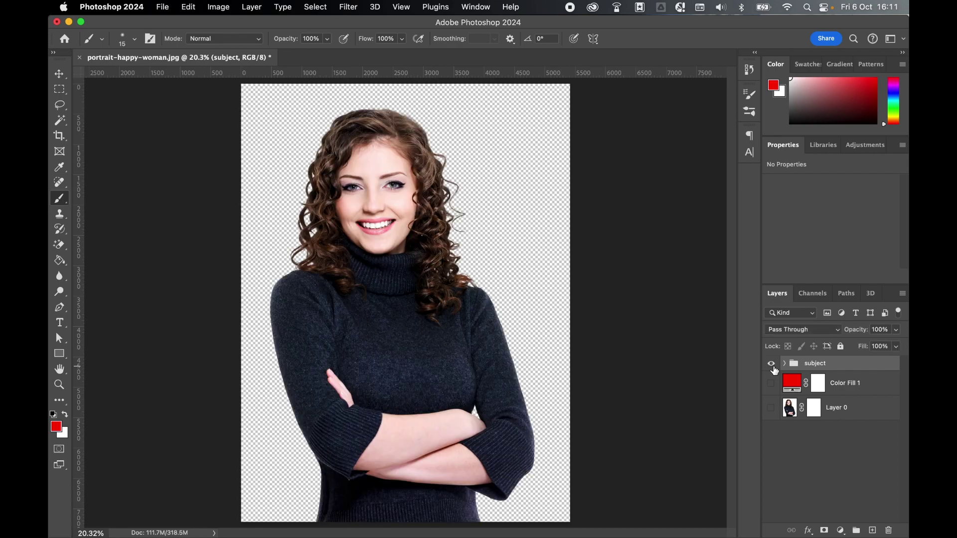